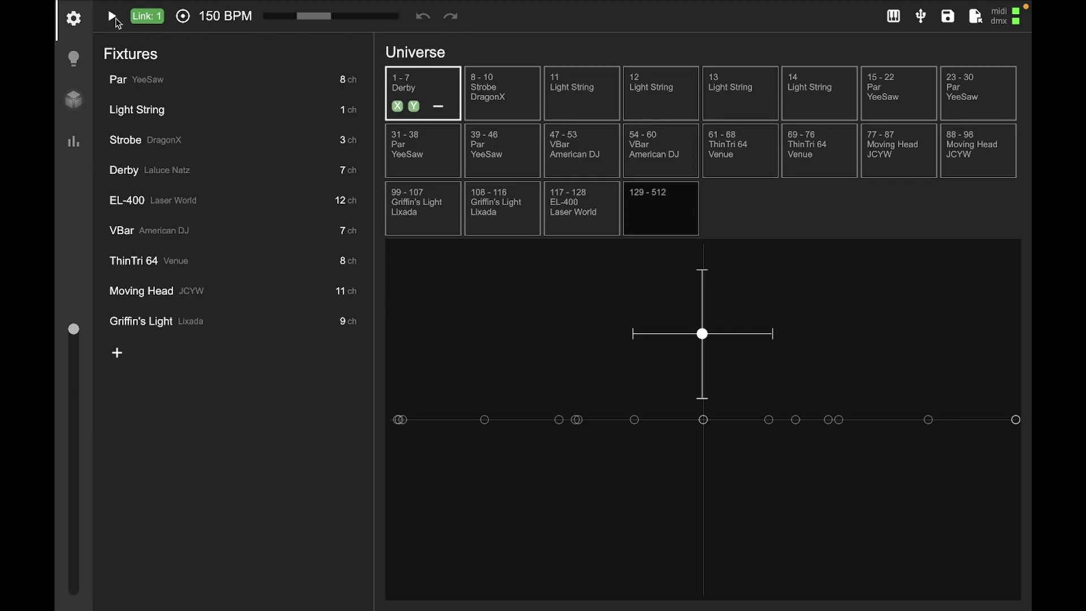
Start beat playback and switch tempo Link sync off and back on
{"action": "left_click", "coordinate": [113, 17]}
{"action": "left_click", "coordinate": [112, 17]}
{"action": "left_click", "coordinate": [149, 20]}
{"action": "left_click", "coordinate": [150, 20]}
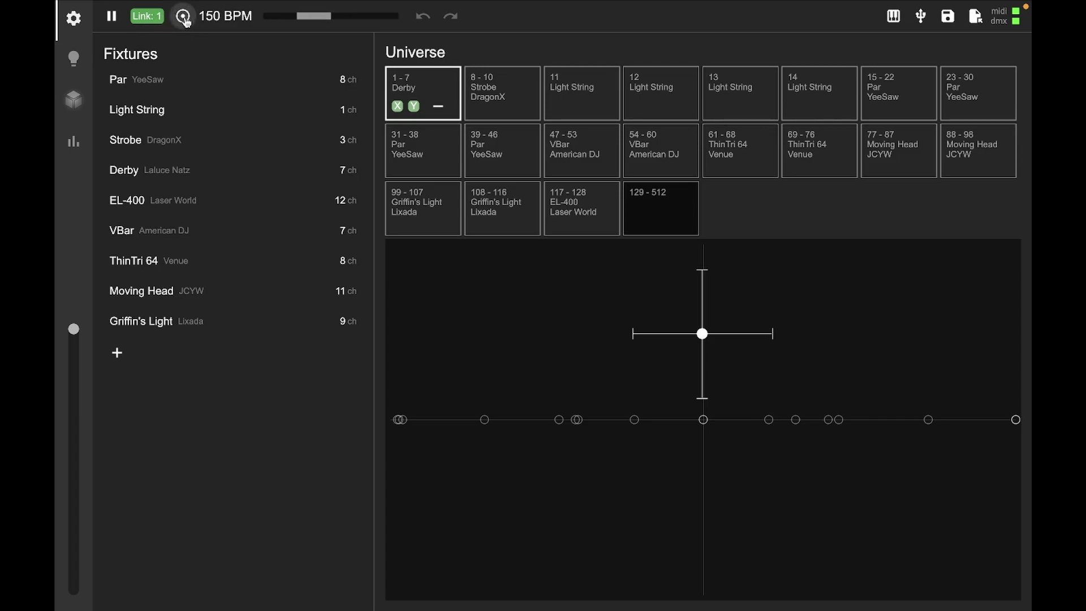
Tap in a new tempo, then drag the BPM from 150 to 115
{"action": "left_click", "coordinate": [184, 18]}
{"action": "left_click", "coordinate": [185, 18]}
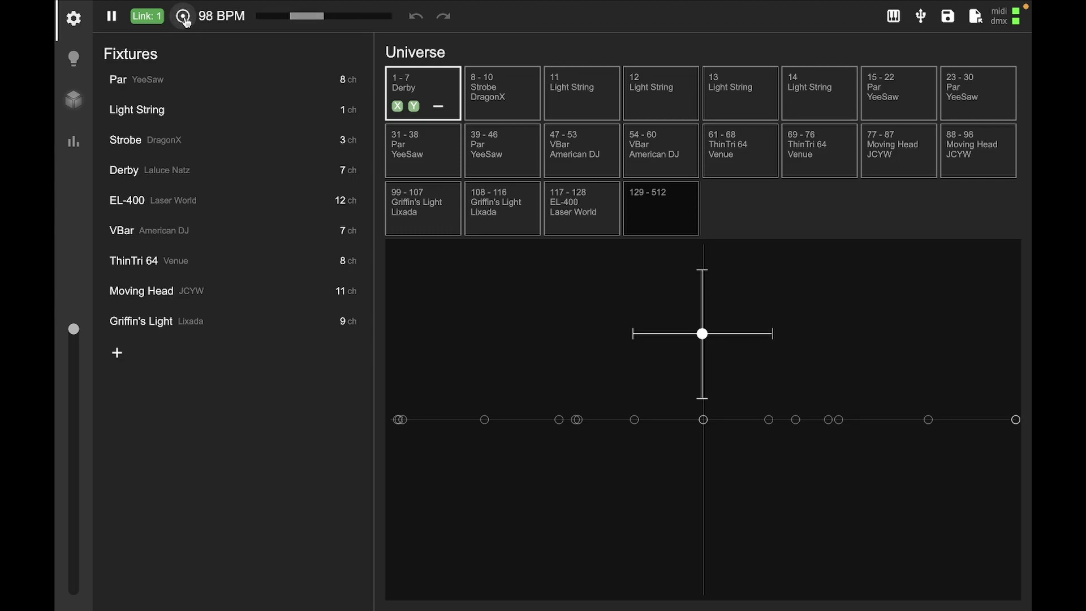
{"action": "mouse_move", "coordinate": [223, 17]}
{"action": "left_mouse_down"}
{"action": "mouse_move", "coordinate": [256, 22]}
{"action": "mouse_move", "coordinate": [240, 20]}
{"action": "mouse_move", "coordinate": [235, 55]}
{"action": "mouse_move", "coordinate": [229, 18]}
{"action": "mouse_move", "coordinate": [239, 22]}
{"action": "left_mouse_up"}
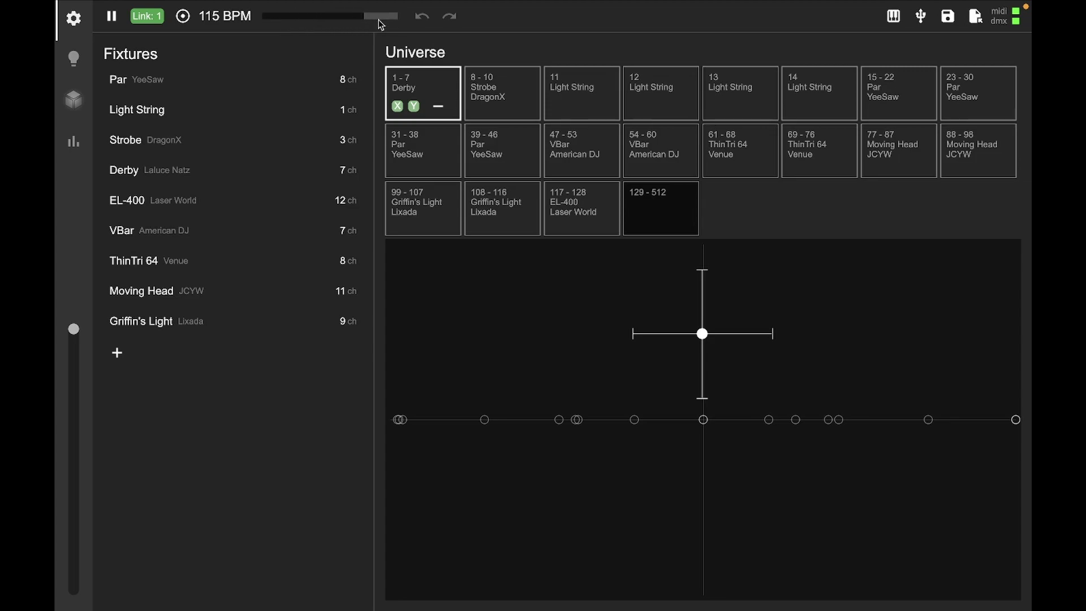
{"action": "left_click", "coordinate": [497, 103]}
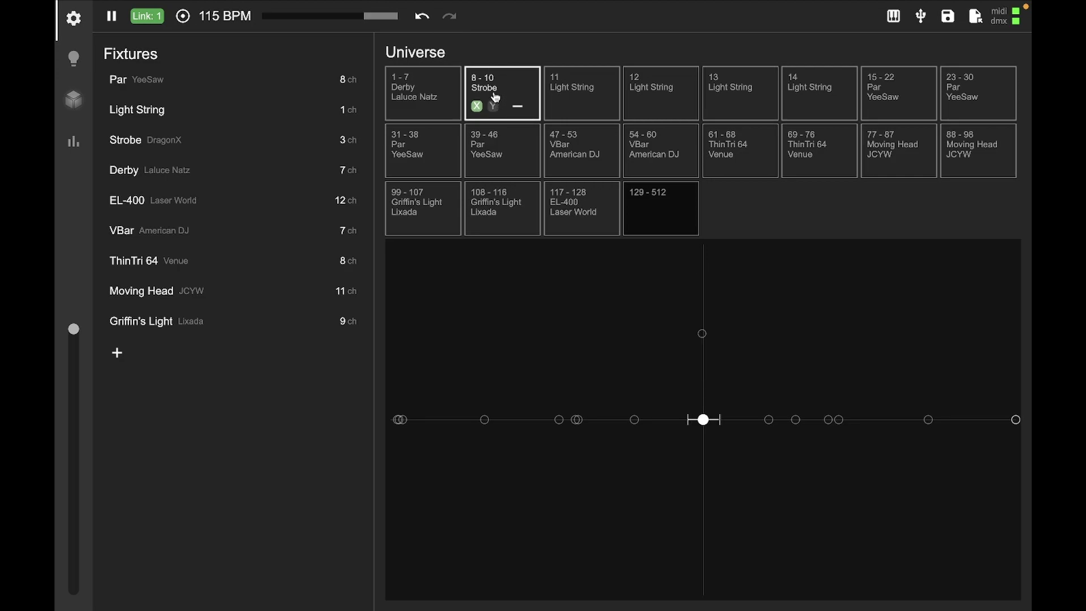
{"action": "left_click", "coordinate": [562, 87]}
{"action": "left_click", "coordinate": [421, 16]}
{"action": "left_click", "coordinate": [421, 16]}
{"action": "left_click", "coordinate": [447, 18]}
{"action": "left_click", "coordinate": [422, 16]}
{"action": "left_click", "coordinate": [894, 17]}
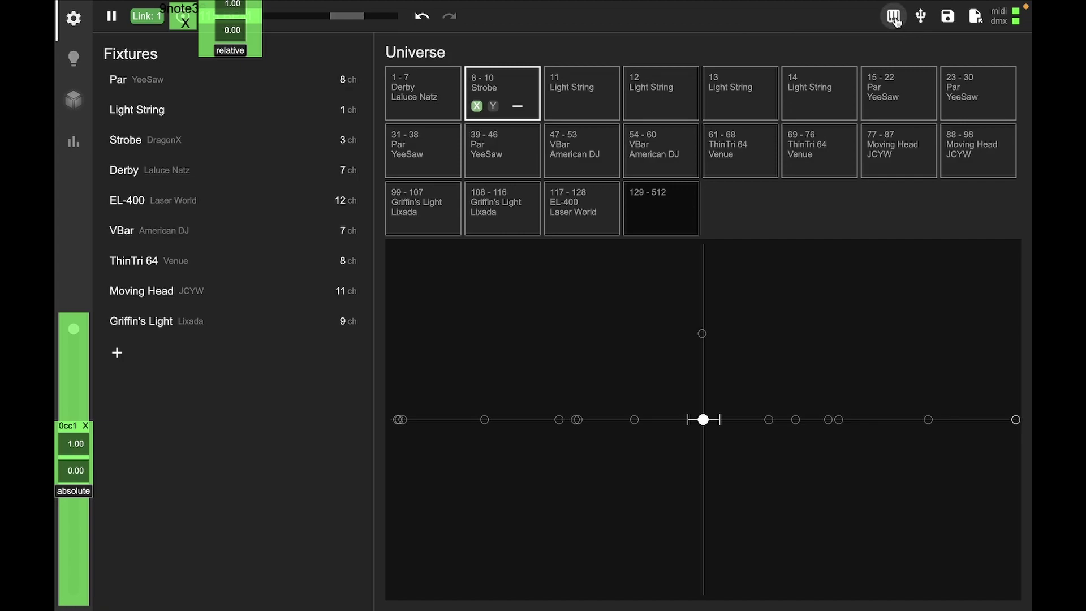
{"action": "left_click", "coordinate": [894, 17]}
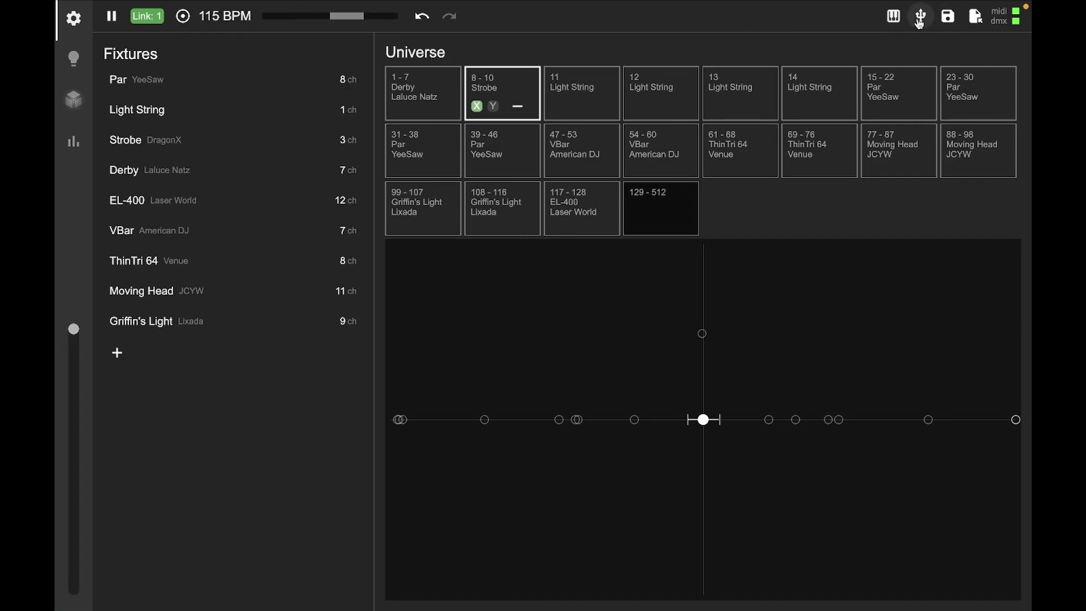
{"action": "left_click", "coordinate": [921, 17]}
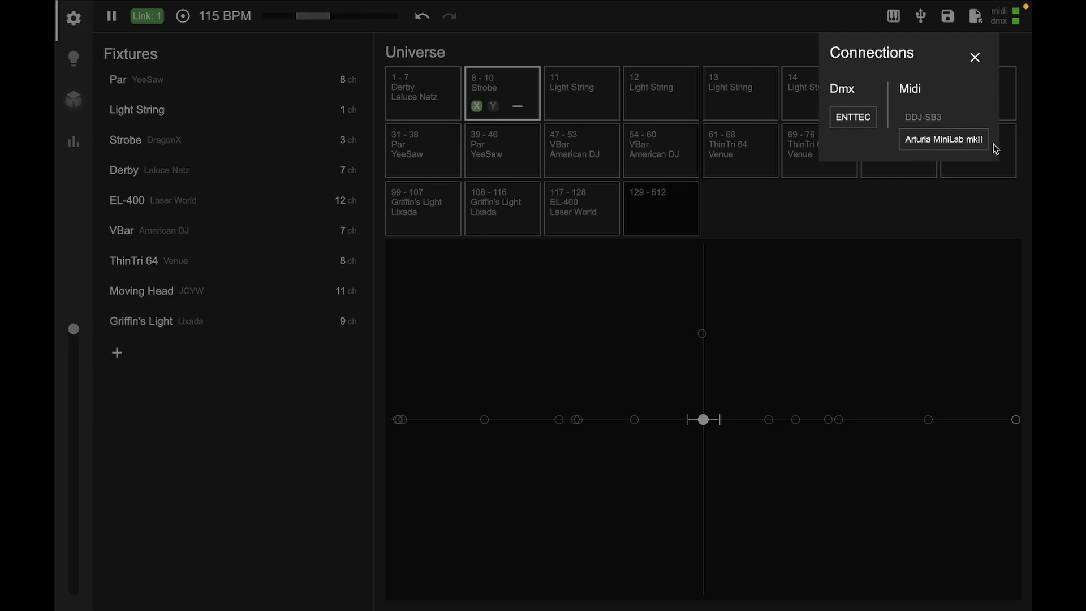
{"action": "left_click", "coordinate": [976, 58]}
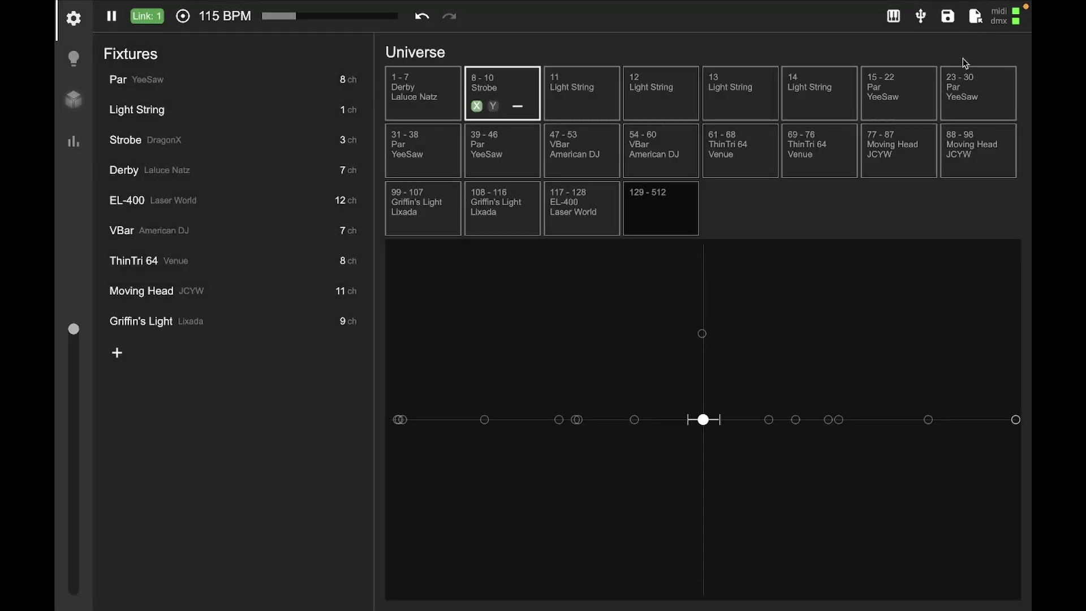
{"action": "left_click", "coordinate": [948, 17]}
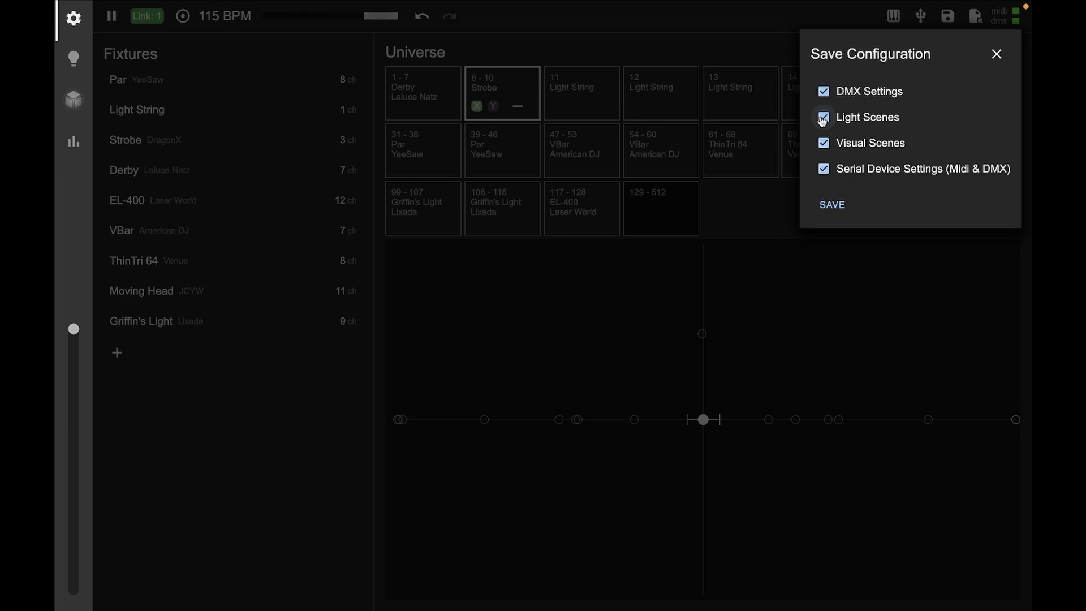
{"action": "left_click", "coordinate": [996, 54]}
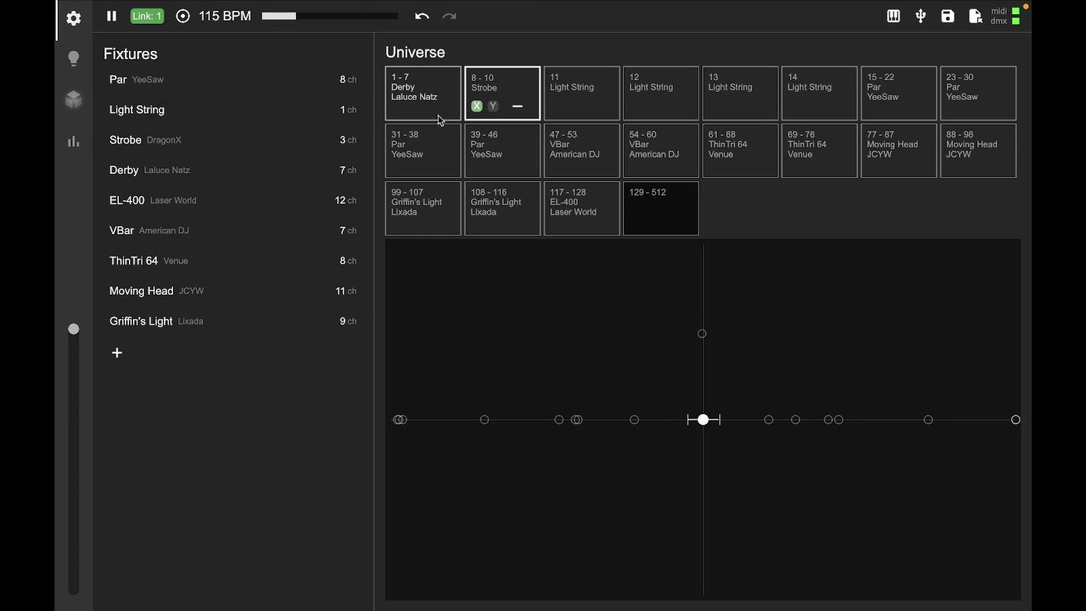
In the light scenes, play Derby Sin, Derby Pulse, Mids Sweep 4 and Mids Sweep 1
{"action": "left_click", "coordinate": [74, 61]}
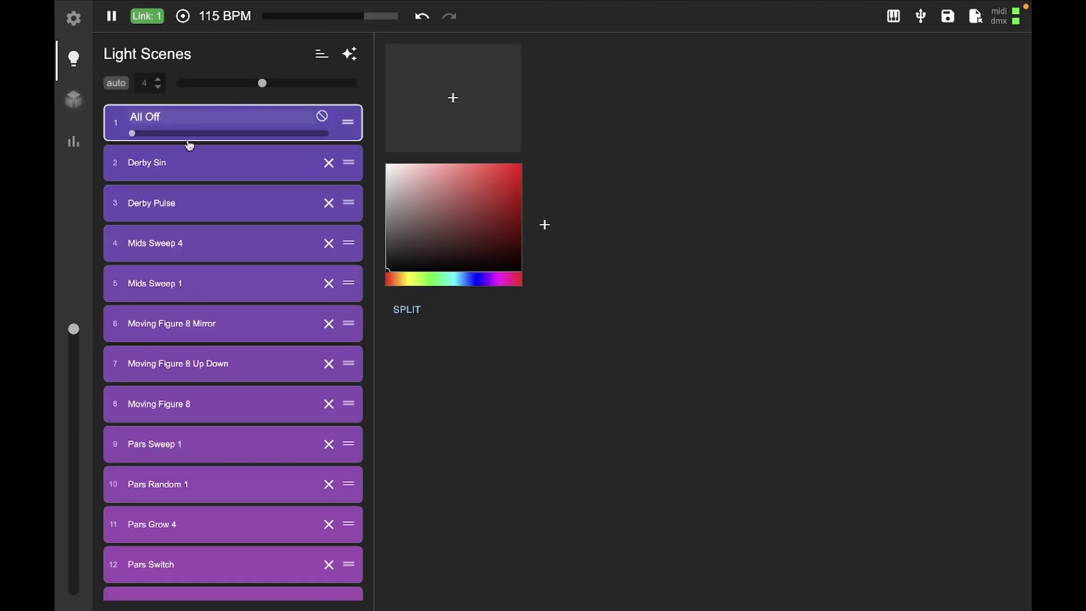
{"action": "left_click", "coordinate": [257, 163]}
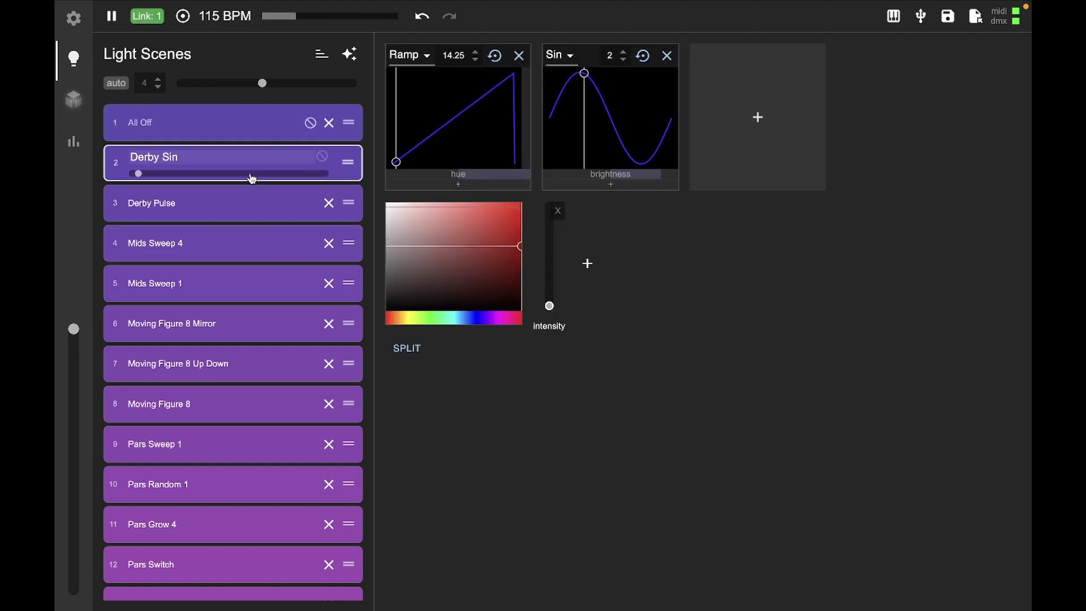
{"action": "left_click", "coordinate": [249, 207]}
{"action": "left_click", "coordinate": [263, 242]}
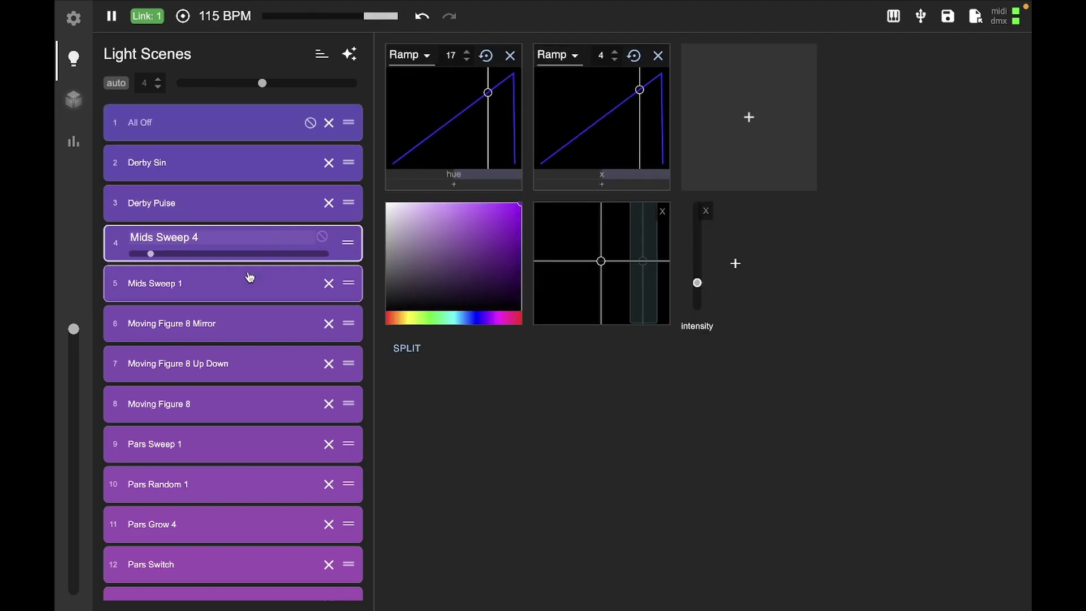
{"action": "left_click", "coordinate": [251, 280]}
Play the Moving Figure 8 Mirror, Moving Figure 8 Up Down and Moving Figure 8 scenes
{"action": "scroll", "coordinate": [255, 278], "scroll_direction": "down", "scroll_amount": 1}
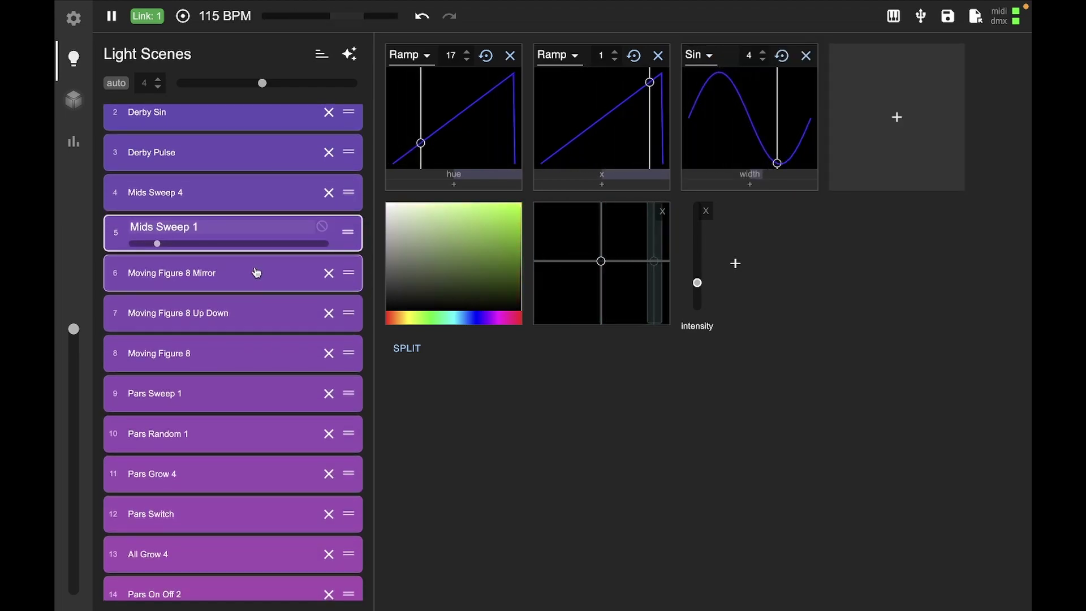
{"action": "left_click", "coordinate": [256, 273]}
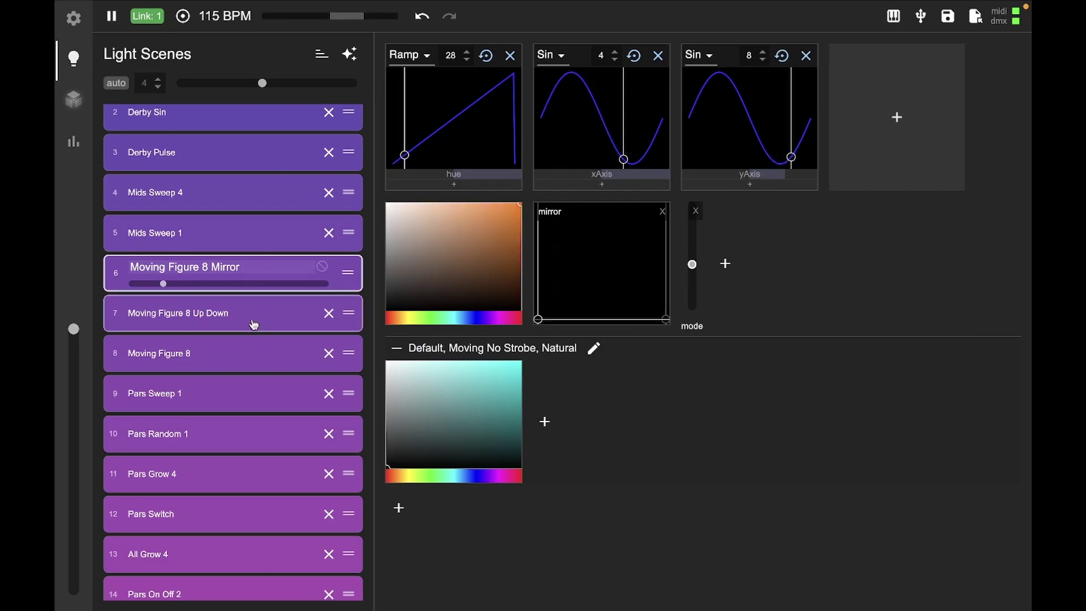
{"action": "left_click", "coordinate": [252, 324]}
{"action": "left_click", "coordinate": [252, 353]}
Play Pars Sweep 1, Pars Random 1, Pars Grow 4, Pars Switch, then All Grow 4
{"action": "scroll", "coordinate": [243, 355], "scroll_direction": "down", "scroll_amount": 2}
{"action": "left_click", "coordinate": [262, 270]}
{"action": "left_click", "coordinate": [262, 310]}
{"action": "left_click", "coordinate": [251, 348]}
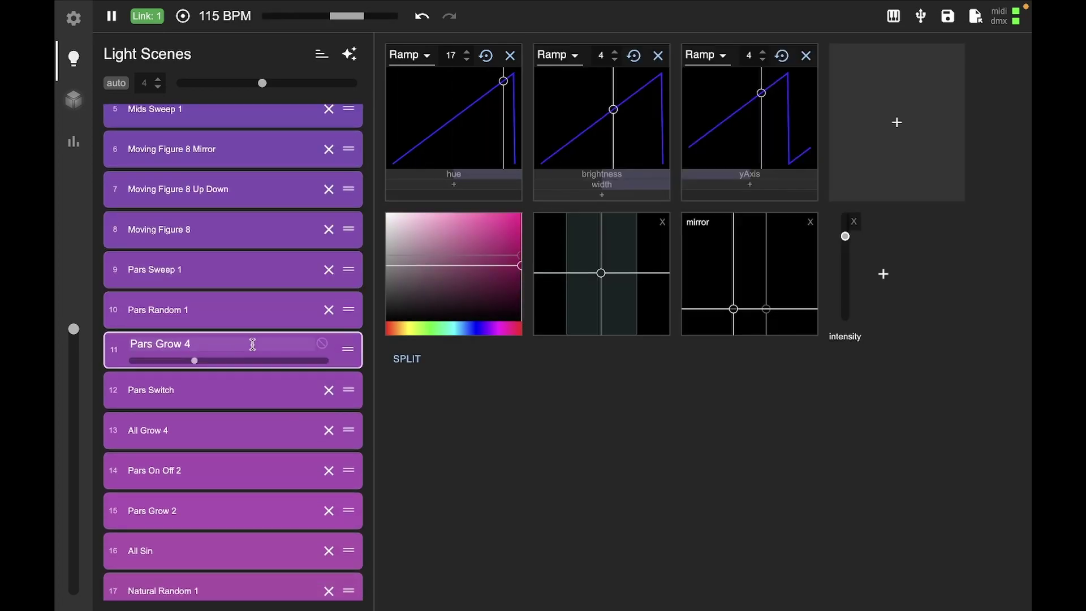
{"action": "left_click", "coordinate": [262, 400]}
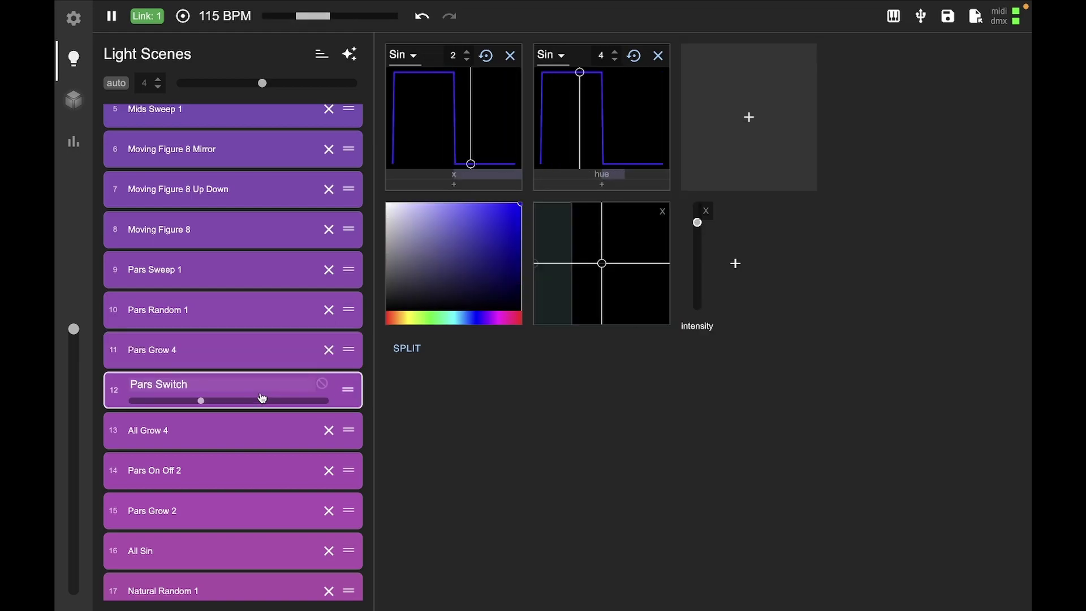
{"action": "left_click", "coordinate": [262, 432]}
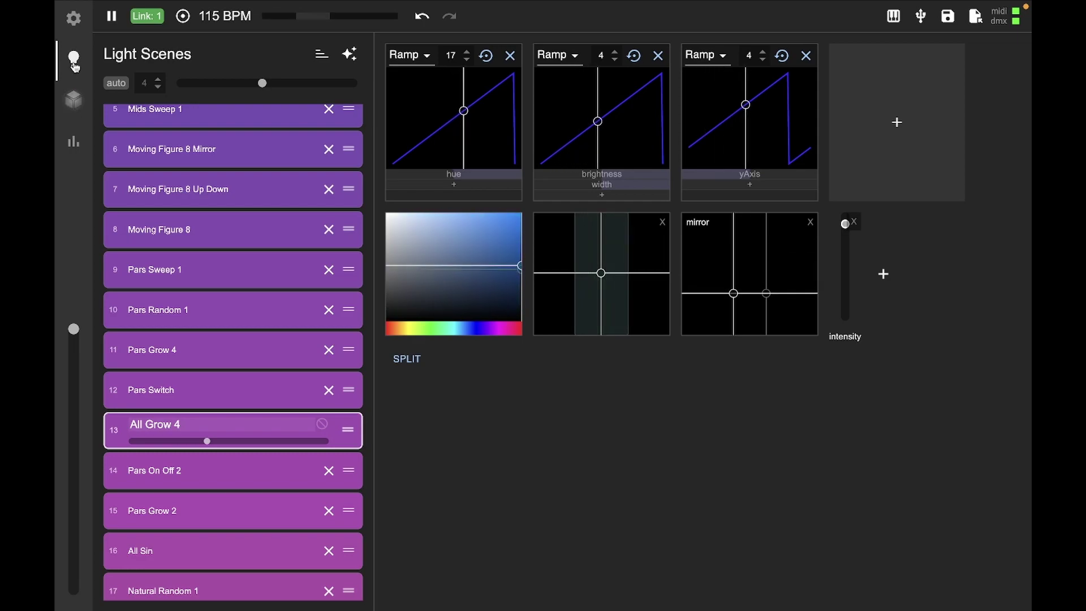
On the Visual Scenes page, play Square Space, then Captivate Your Audience
{"action": "left_click", "coordinate": [73, 100]}
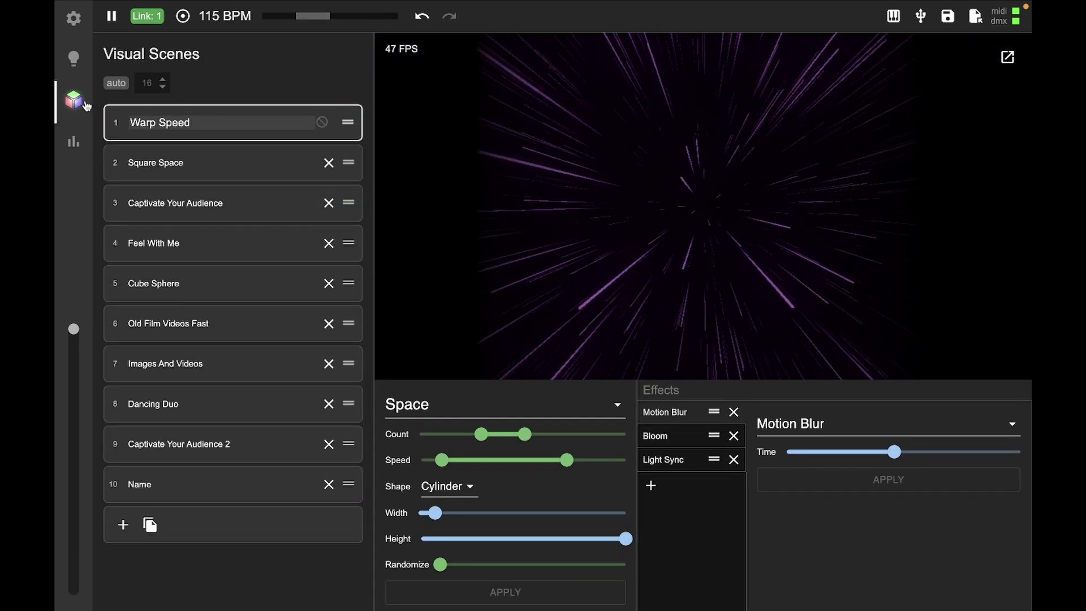
{"action": "left_click", "coordinate": [237, 165]}
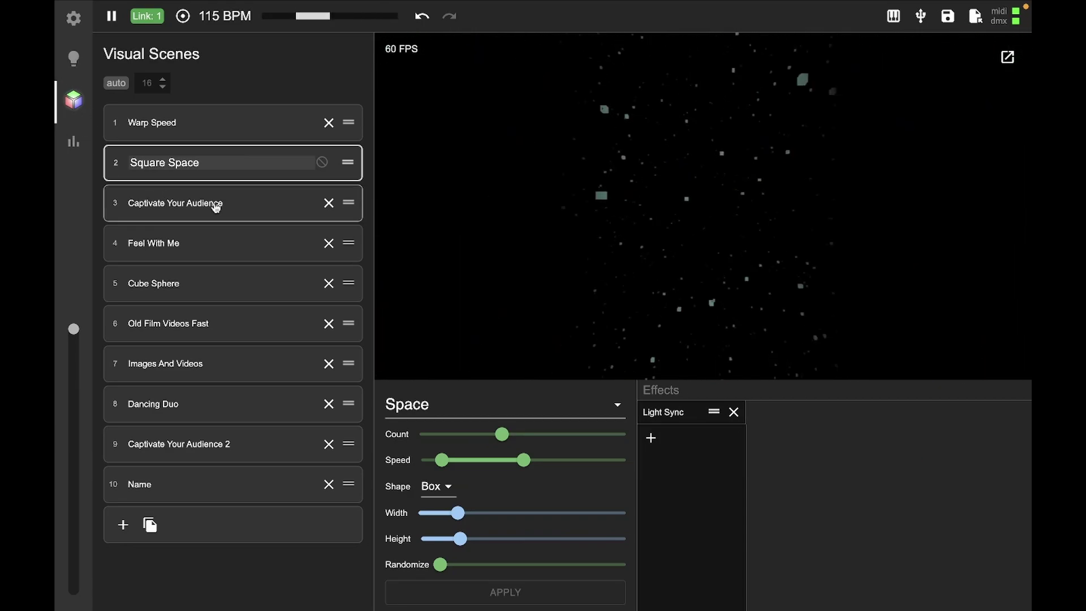
{"action": "left_click", "coordinate": [249, 208]}
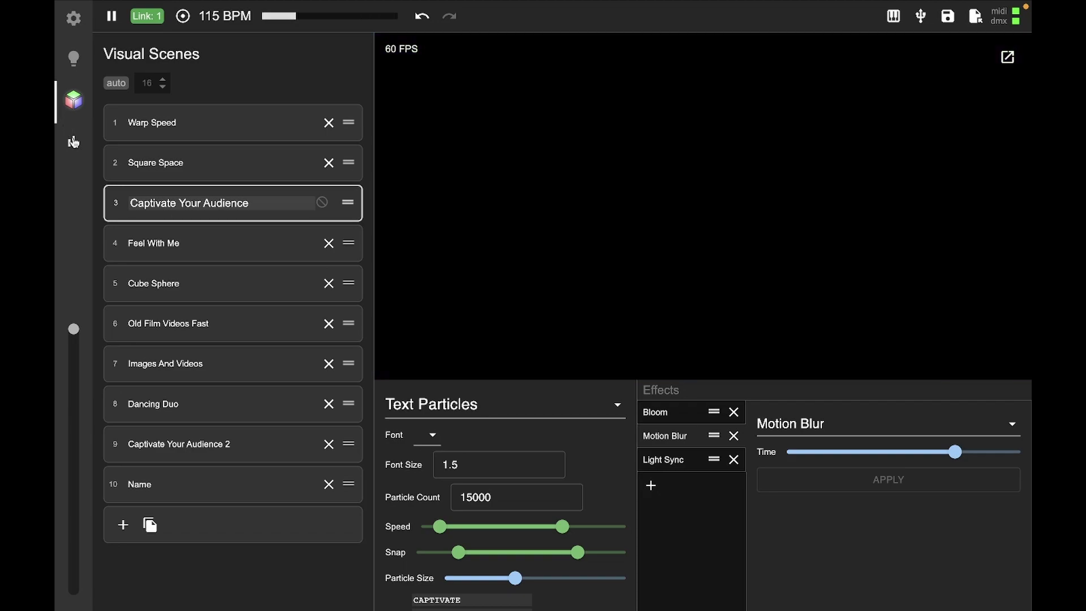
Show the DMX mixer page with live levels for channels 1–100
{"action": "left_click", "coordinate": [73, 141]}
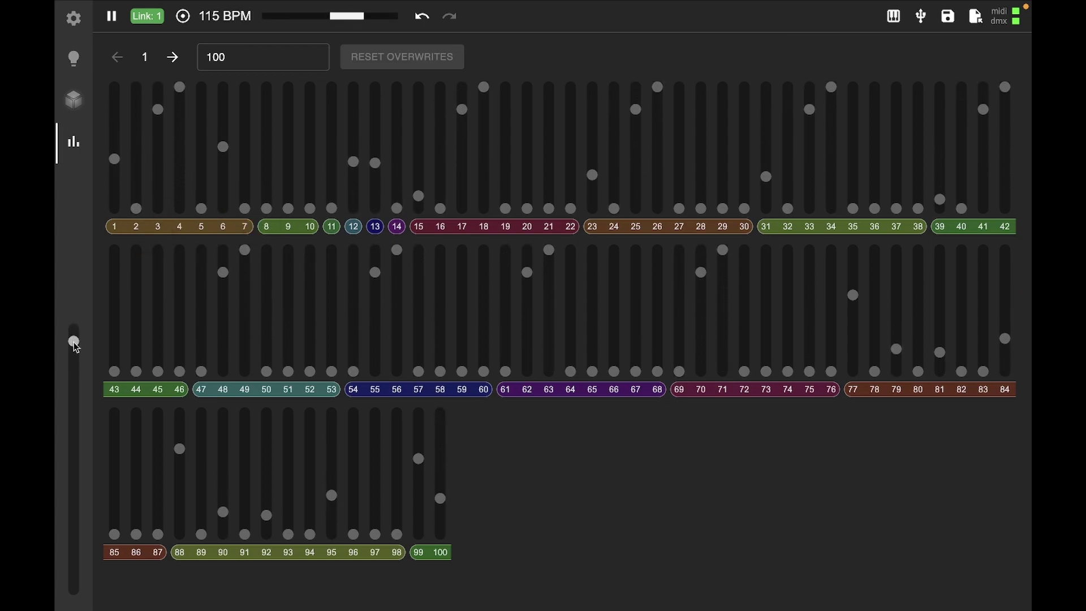
{"action": "left_click_drag", "start_coordinate": [76, 346], "coordinate": [68, 605]}
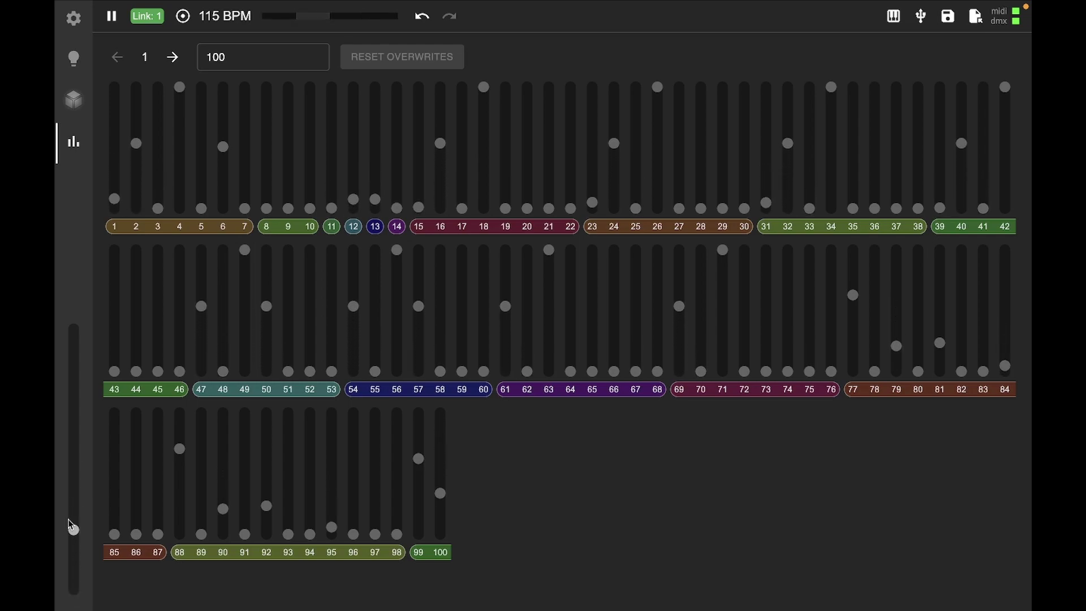
{"action": "left_click_drag", "start_coordinate": [68, 511], "coordinate": [77, 563]}
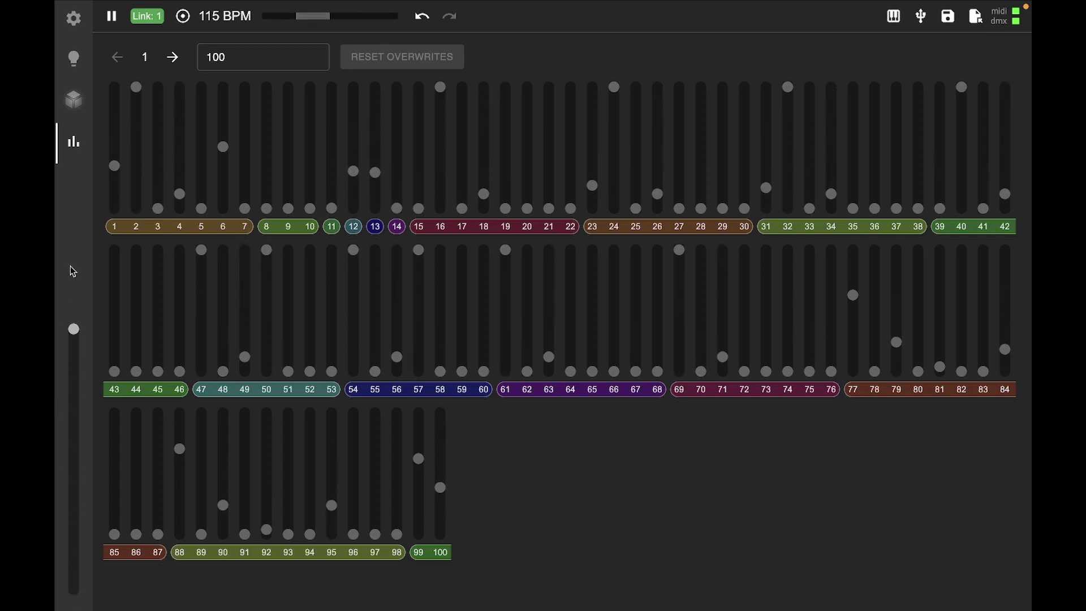
{"action": "left_click_drag", "start_coordinate": [72, 271], "coordinate": [86, 592]}
{"action": "left_click_drag", "start_coordinate": [64, 341], "coordinate": [66, 327]}
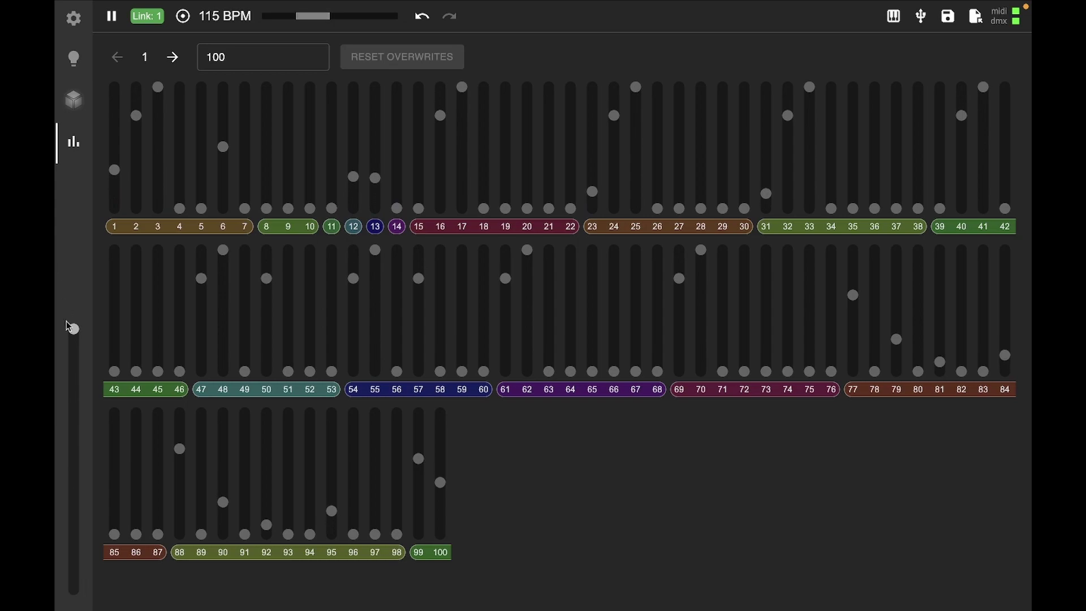
{"action": "left_click_drag", "start_coordinate": [82, 595], "coordinate": [78, 270]}
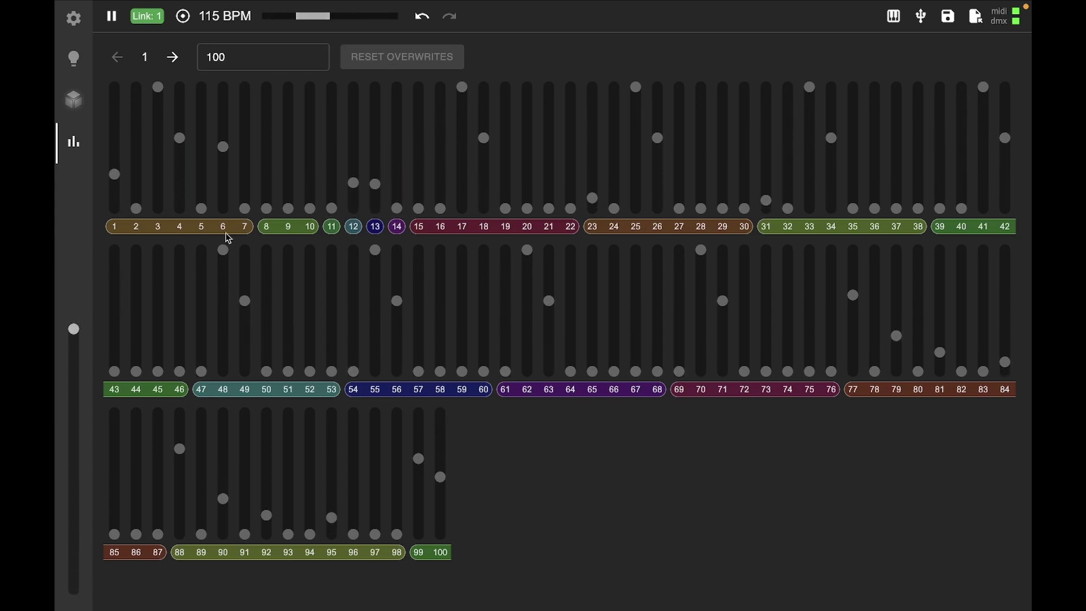